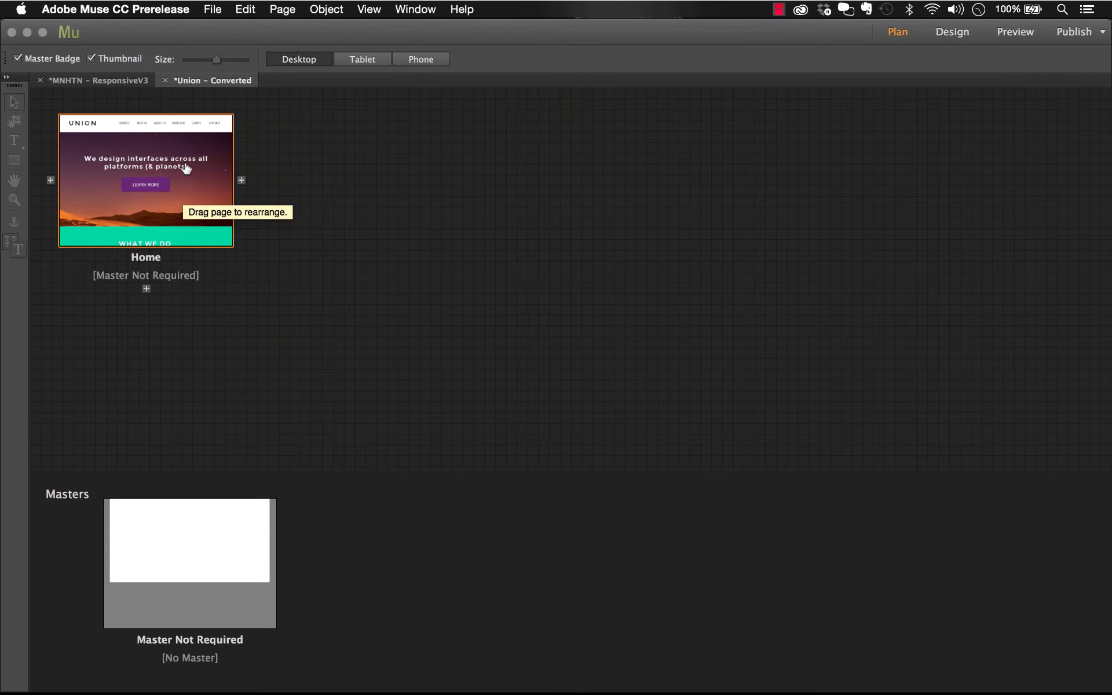
# Open the Union Home page in Design view and set the zoom to 88%.
pyautogui.doubleClick(185, 168)
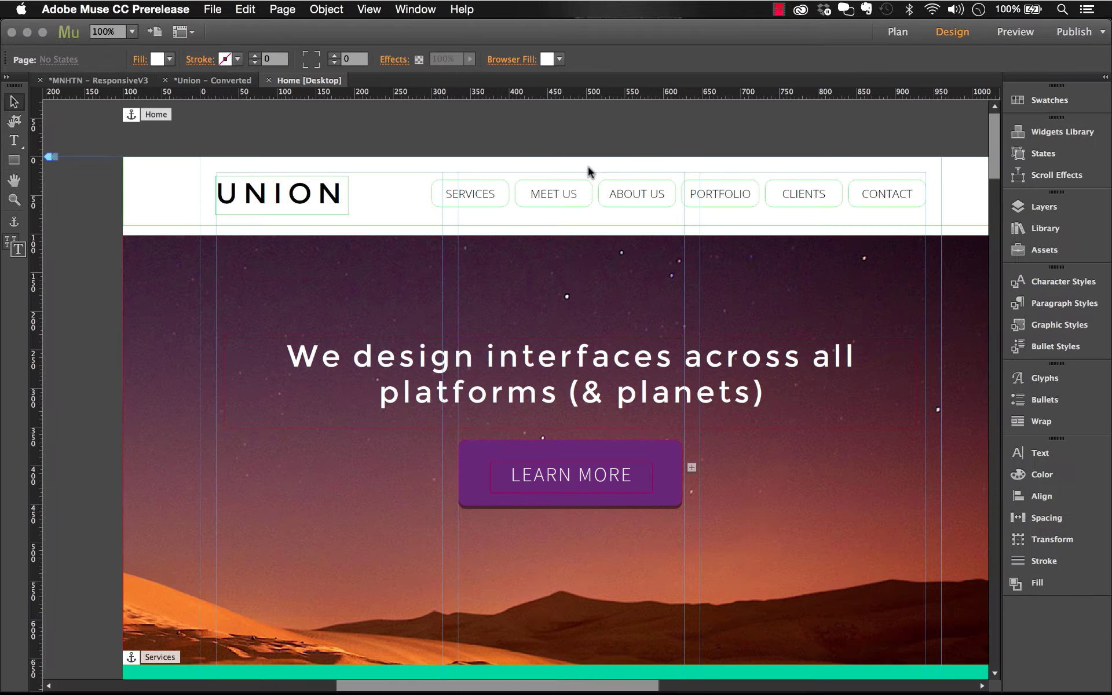
pyautogui.click(132, 32)
pyautogui.write('88')
pyautogui.press('Return')
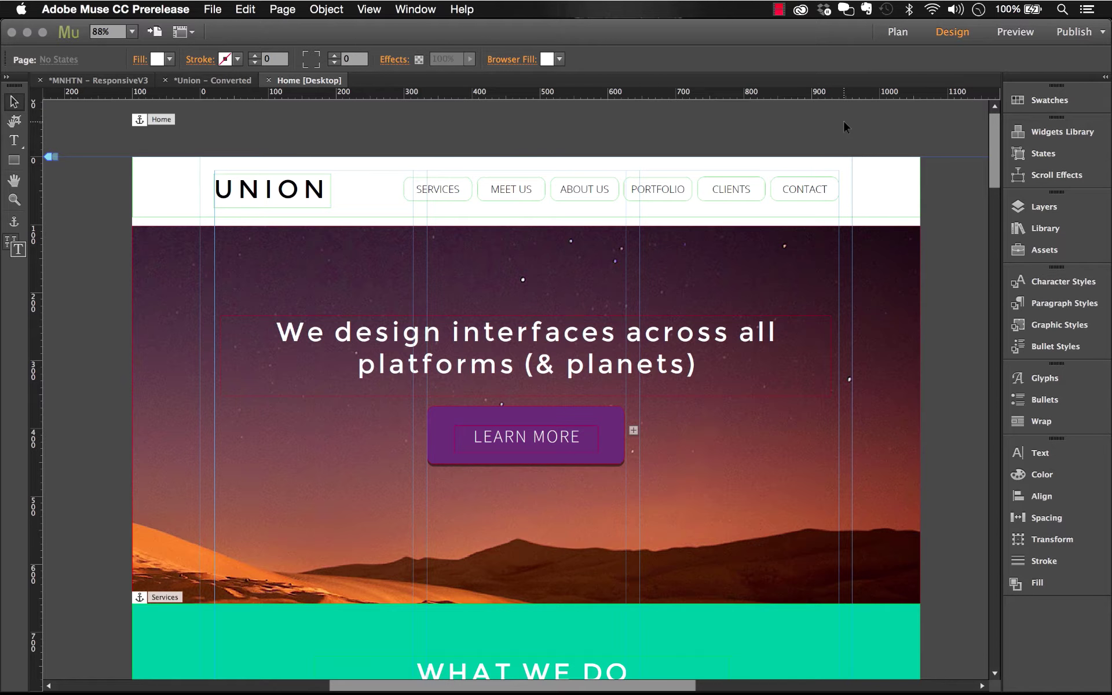
# Show the Home page breakpoints (960 and 1160) from the ruler menu.
pyautogui.rightClick(806, 93)
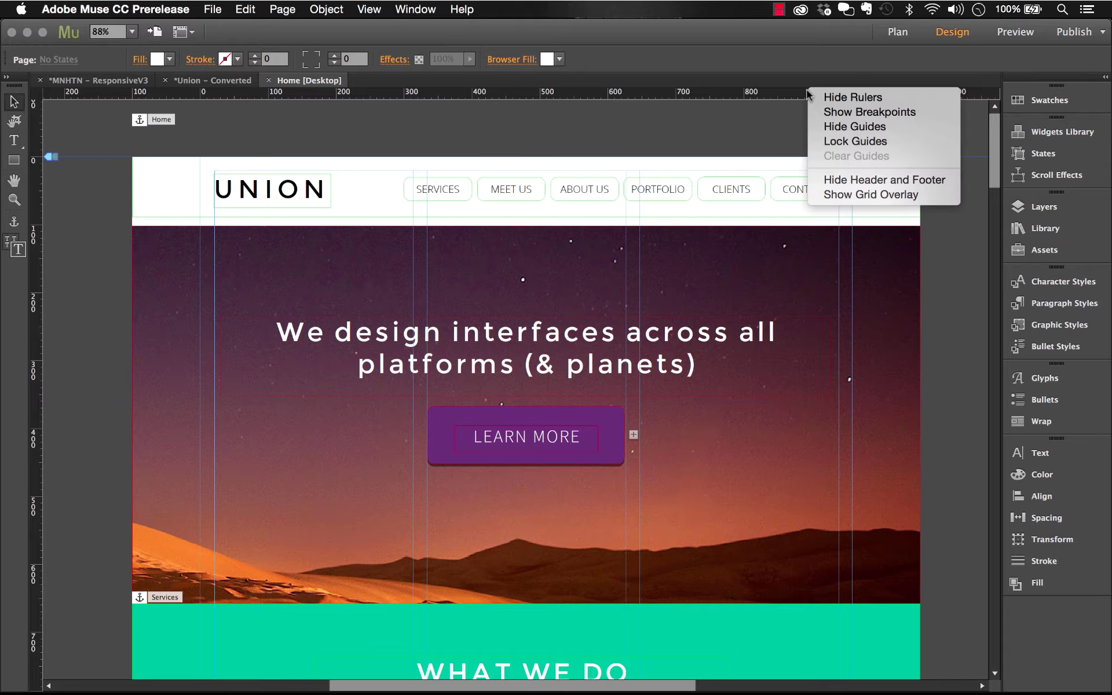
pyautogui.click(854, 114)
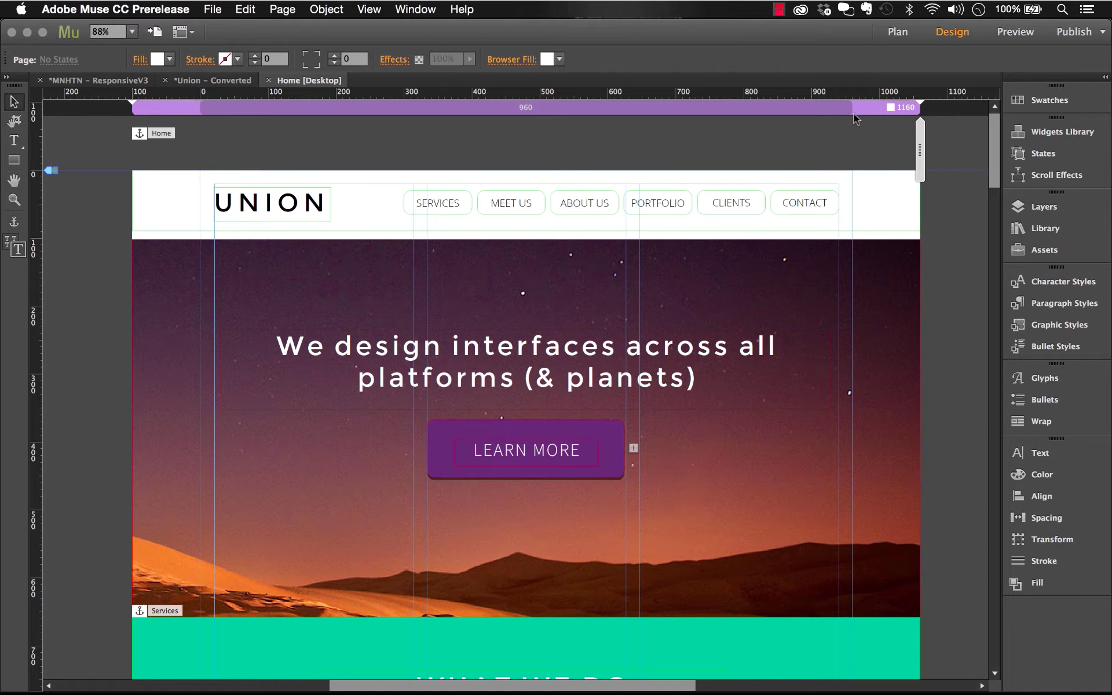